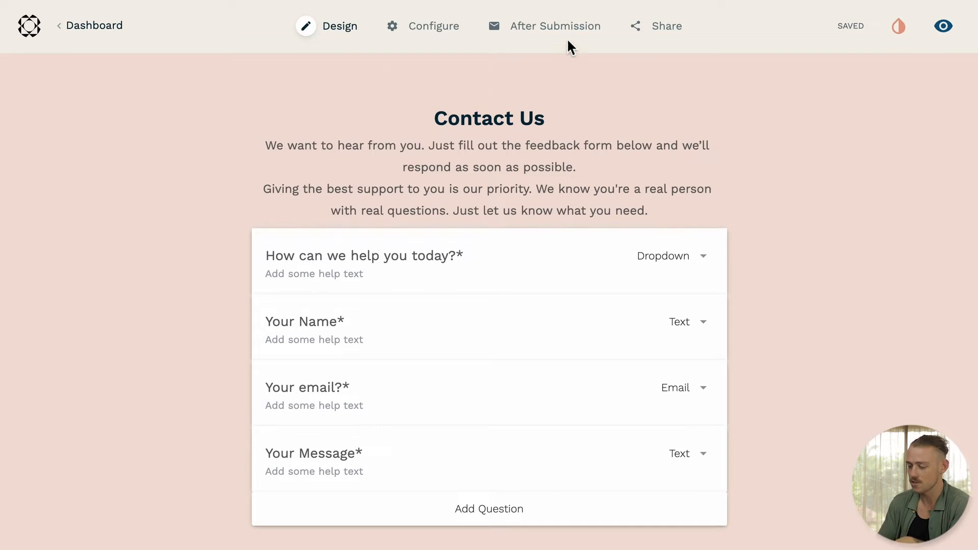
Add a Zendesk "Create a ticket" integration to run after the contact form is submitted.
{"action": "left_click", "coordinate": [604, 309]}
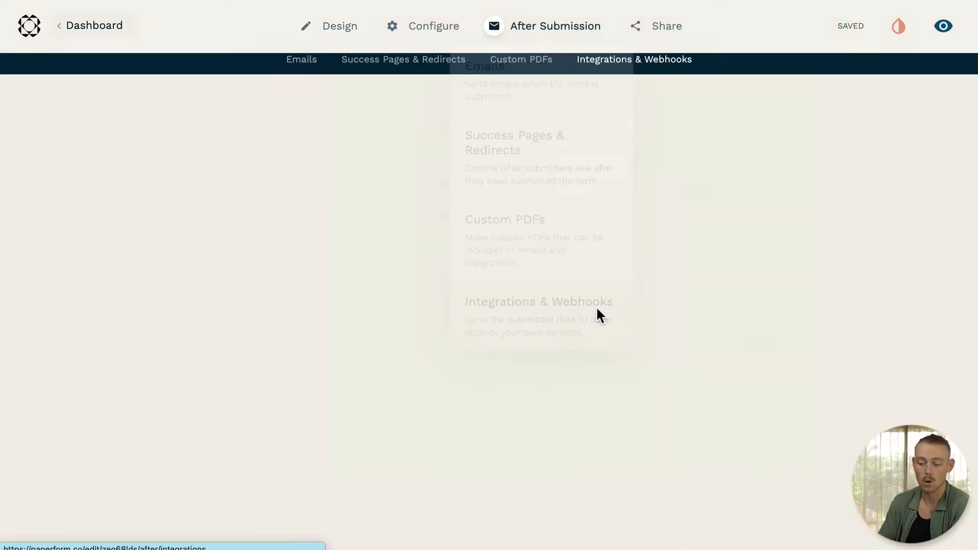
{"action": "scroll", "coordinate": [602, 318], "scroll_direction": "down", "scroll_amount": 6}
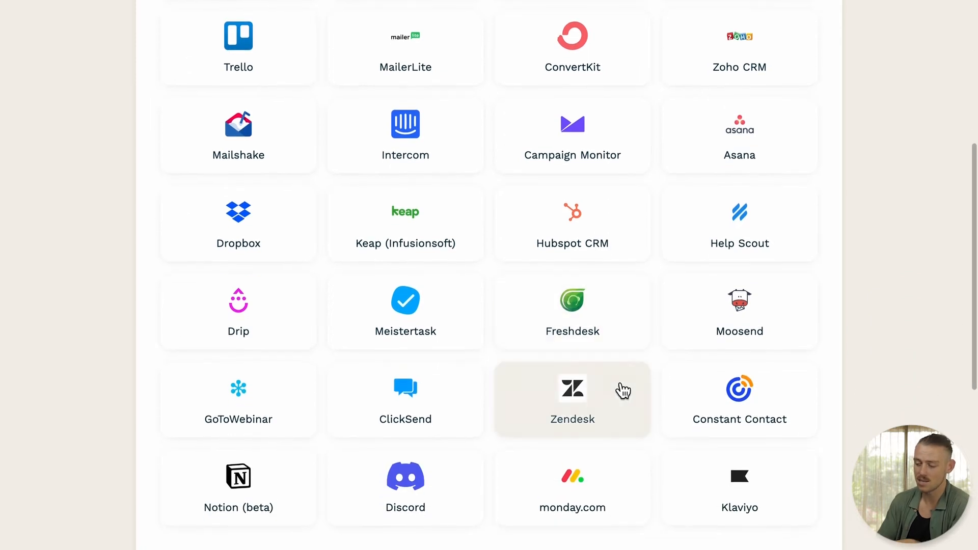
{"action": "left_click", "coordinate": [622, 390]}
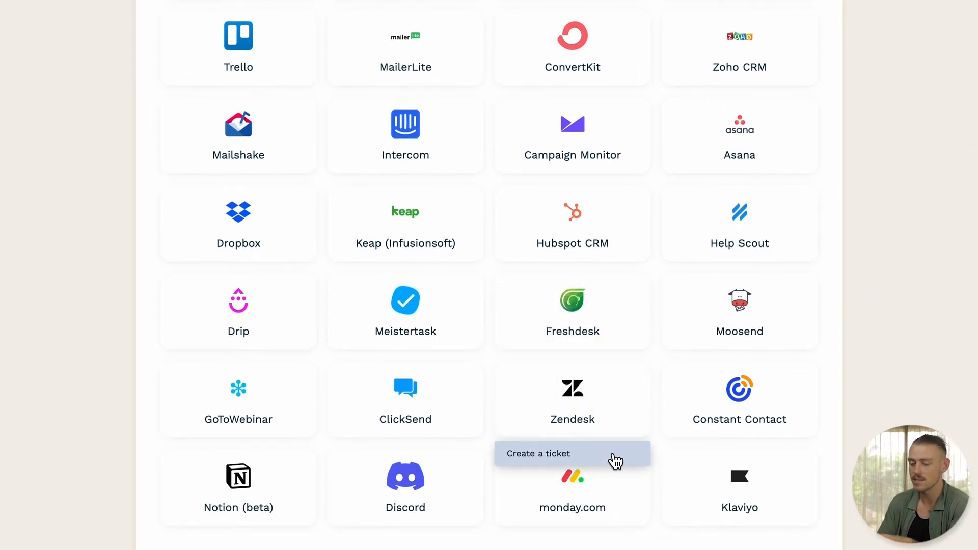
{"action": "left_click", "coordinate": [615, 457]}
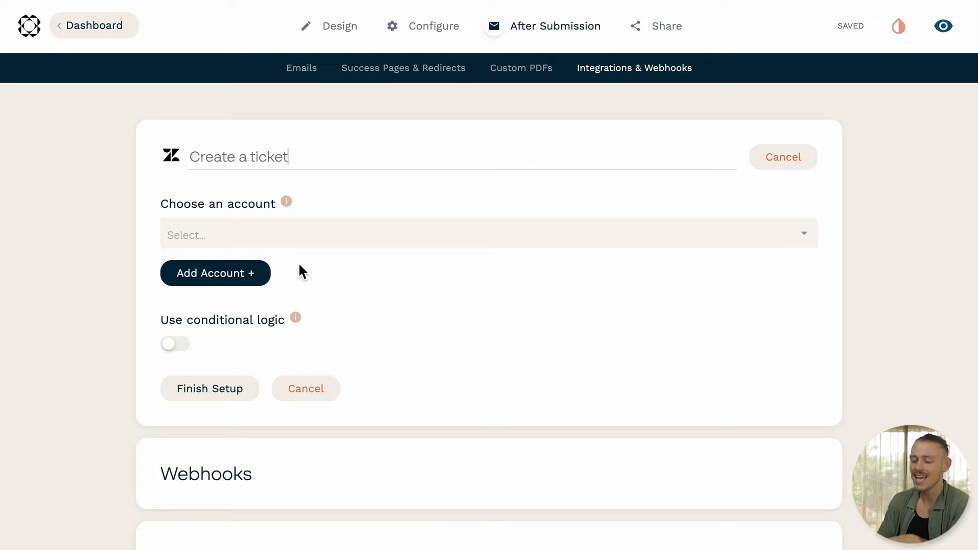
Connect a new Zendesk account to the integration using the support account name myzendesk3756.
{"action": "left_click", "coordinate": [259, 278]}
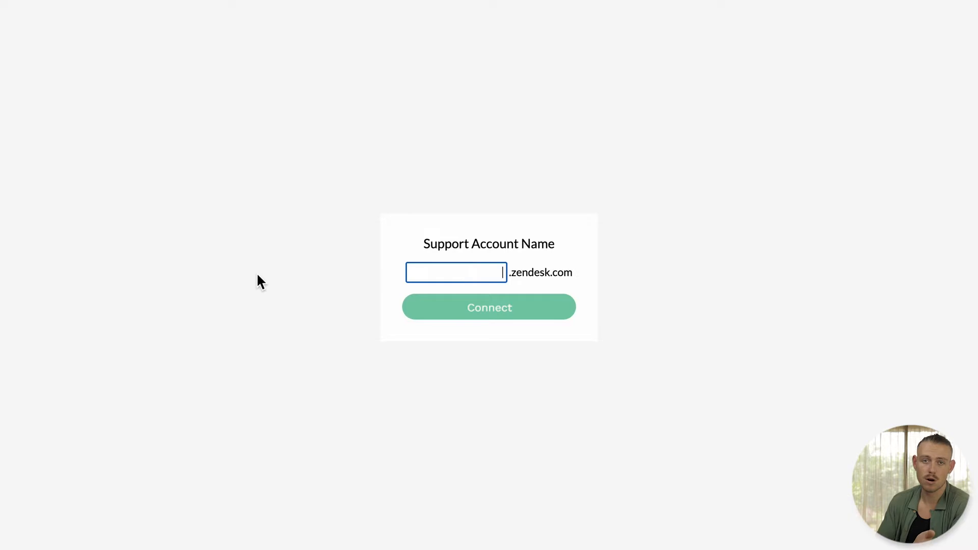
{"action": "type", "text": "myzendesk3"}
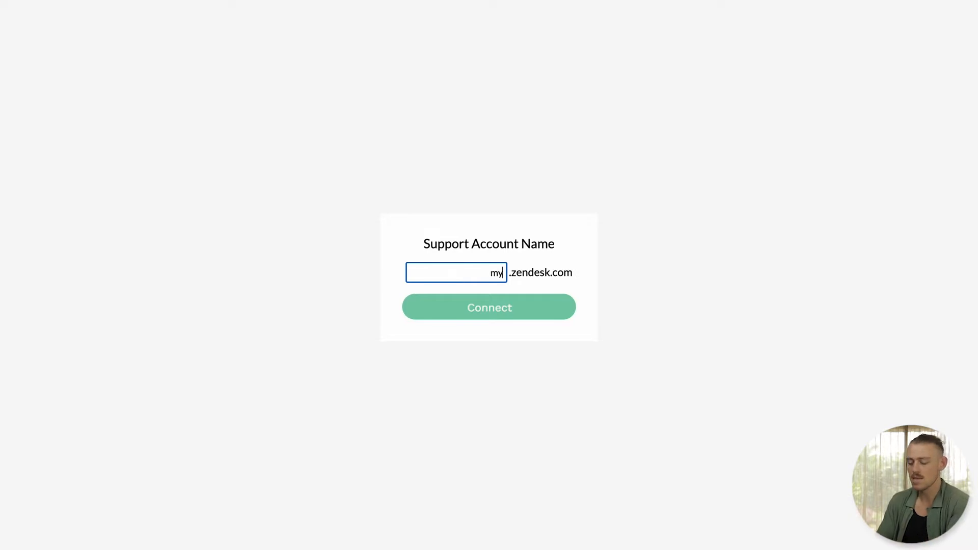
{"action": "type", "text": "756"}
{"action": "left_click", "coordinate": [461, 316]}
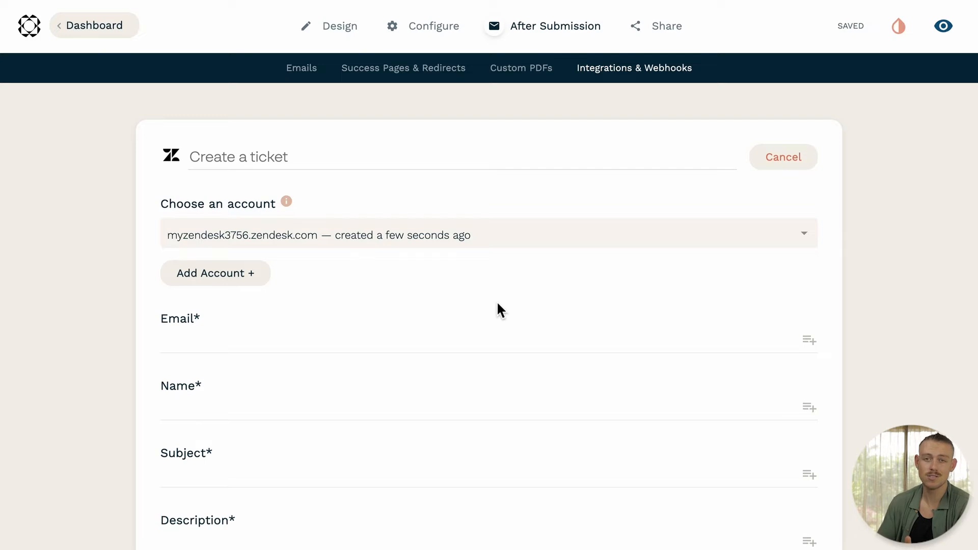
Map the ticket's Email field to the "Your email?" answer and its Name field to "Your Name".
{"action": "scroll", "coordinate": [498, 305], "scroll_direction": "down", "scroll_amount": 1}
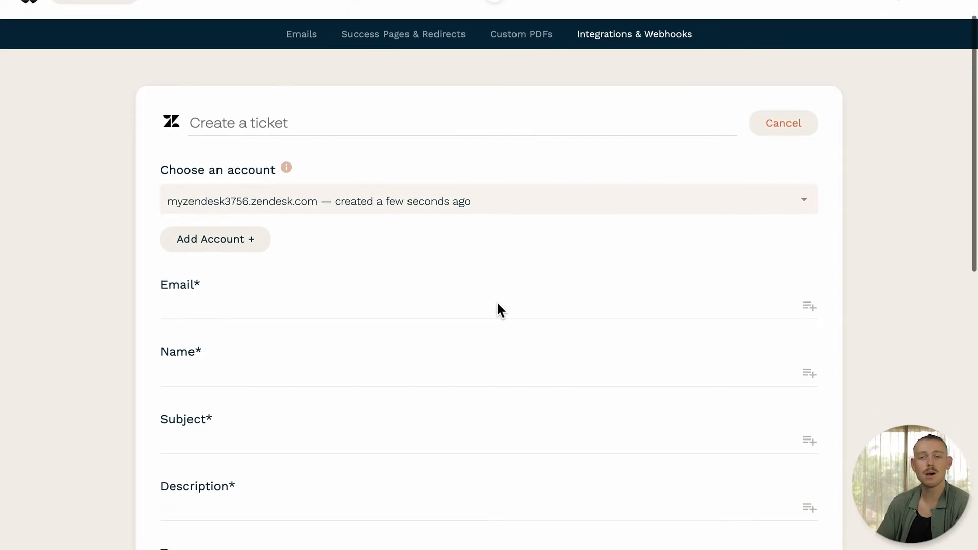
{"action": "scroll", "coordinate": [498, 305], "scroll_direction": "down", "scroll_amount": 3}
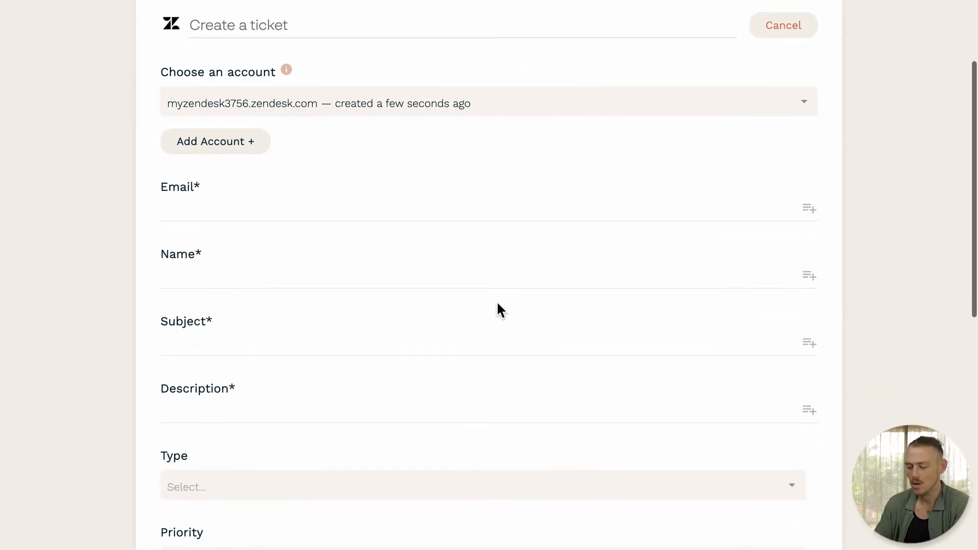
{"action": "scroll", "coordinate": [498, 310], "scroll_direction": "down", "scroll_amount": 1}
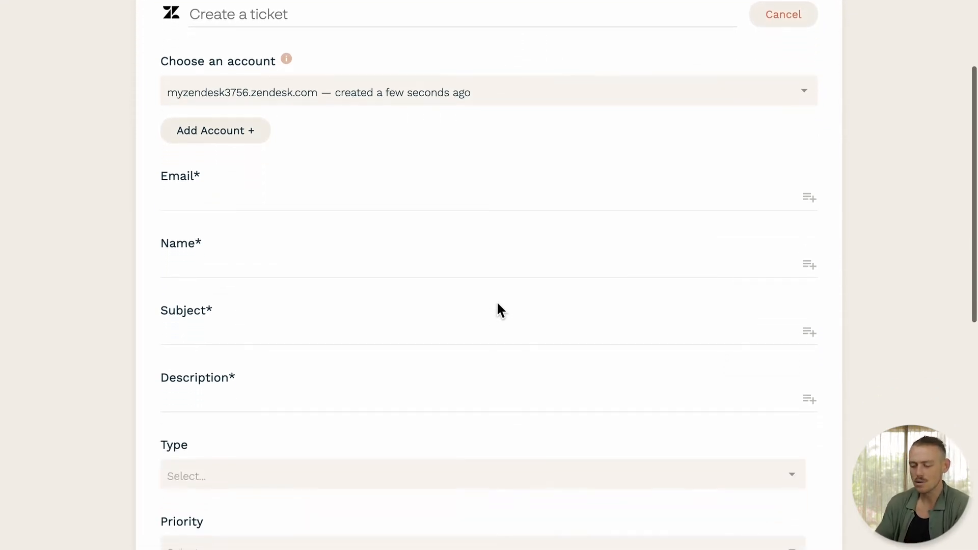
{"action": "left_click", "coordinate": [502, 196]}
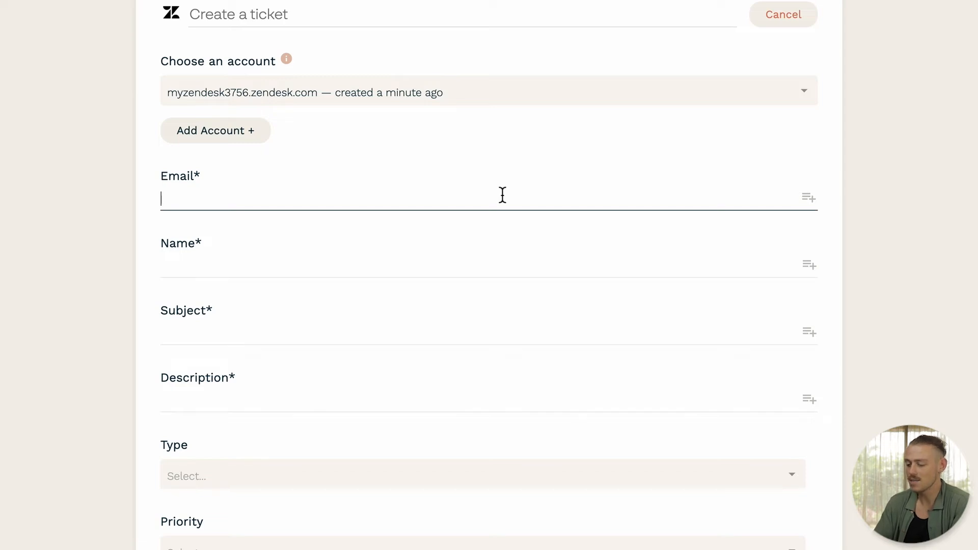
{"action": "left_click", "coordinate": [810, 203]}
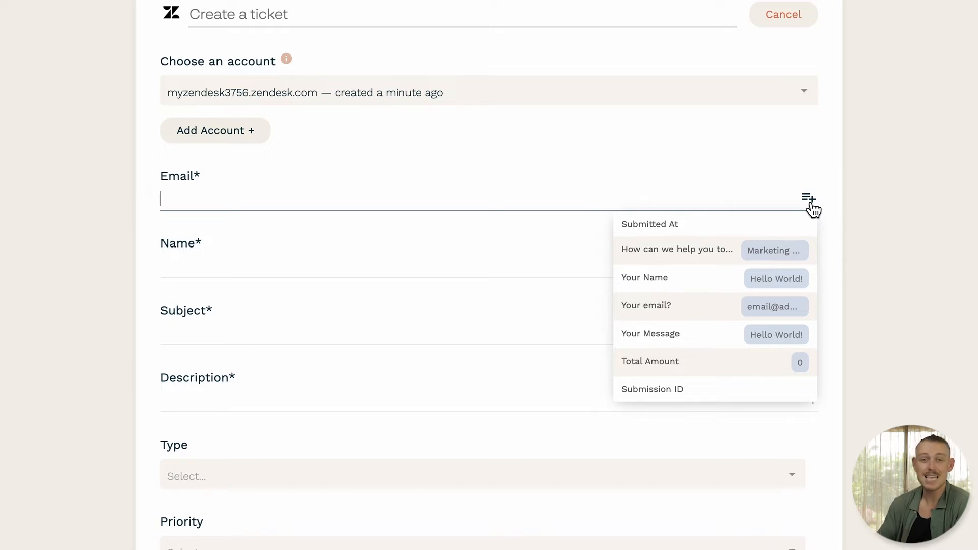
{"action": "left_click", "coordinate": [712, 308]}
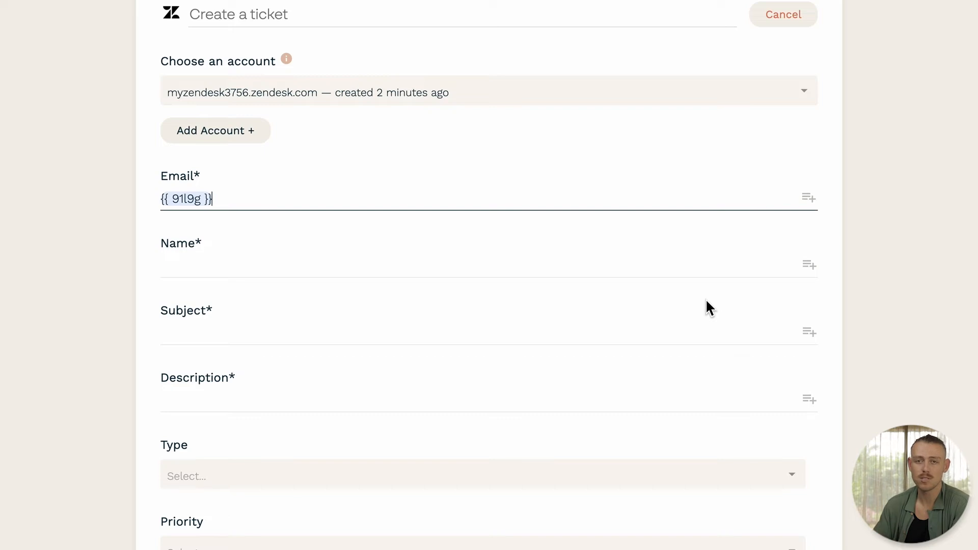
{"action": "left_click", "coordinate": [660, 264]}
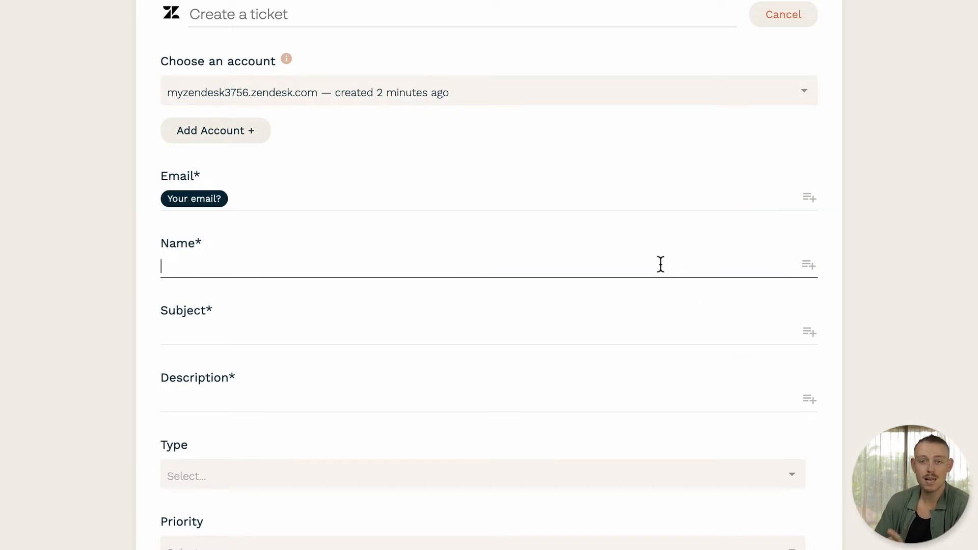
{"action": "left_click", "coordinate": [810, 267]}
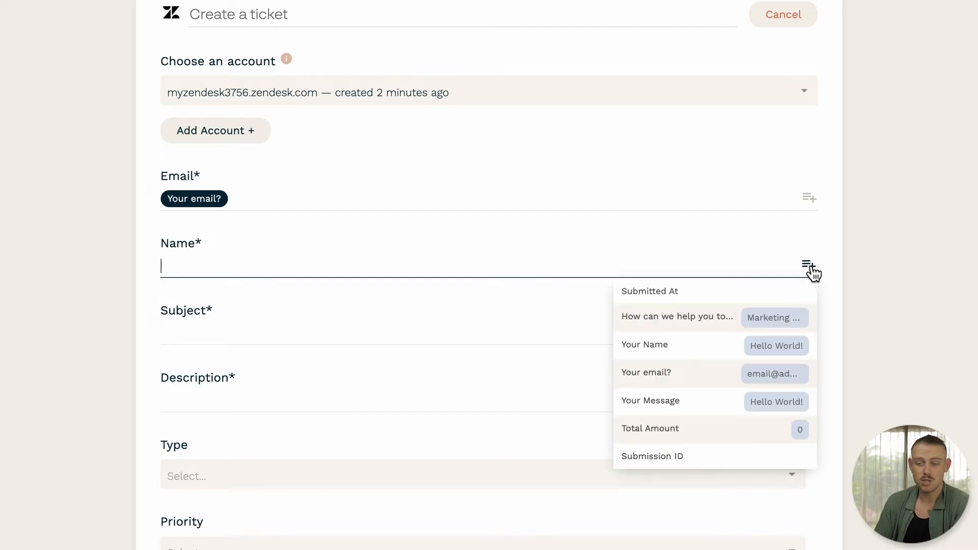
{"action": "left_click", "coordinate": [739, 345]}
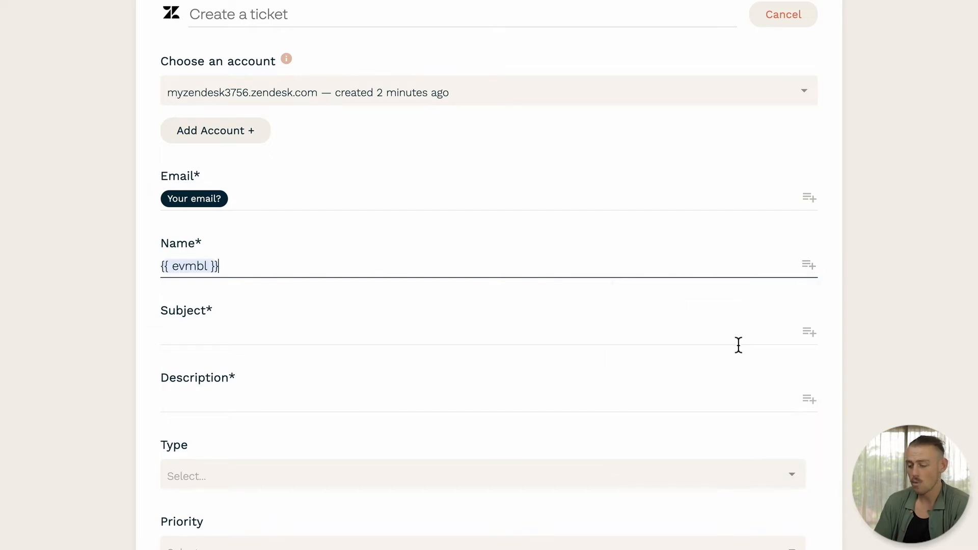
Map the ticket's Subject to the "How can we help you today?" answer and its Description to "Your Message".
{"action": "left_click", "coordinate": [808, 334]}
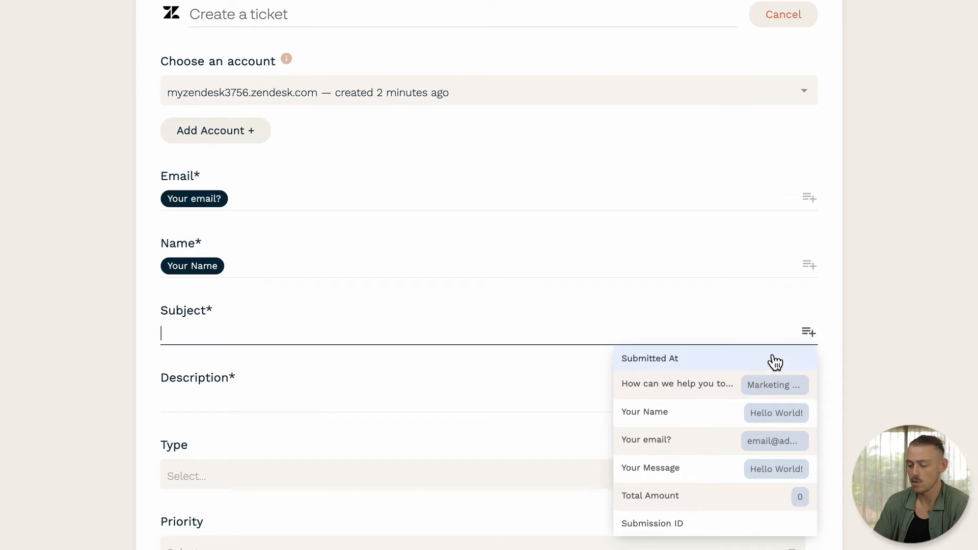
{"action": "left_click", "coordinate": [727, 385]}
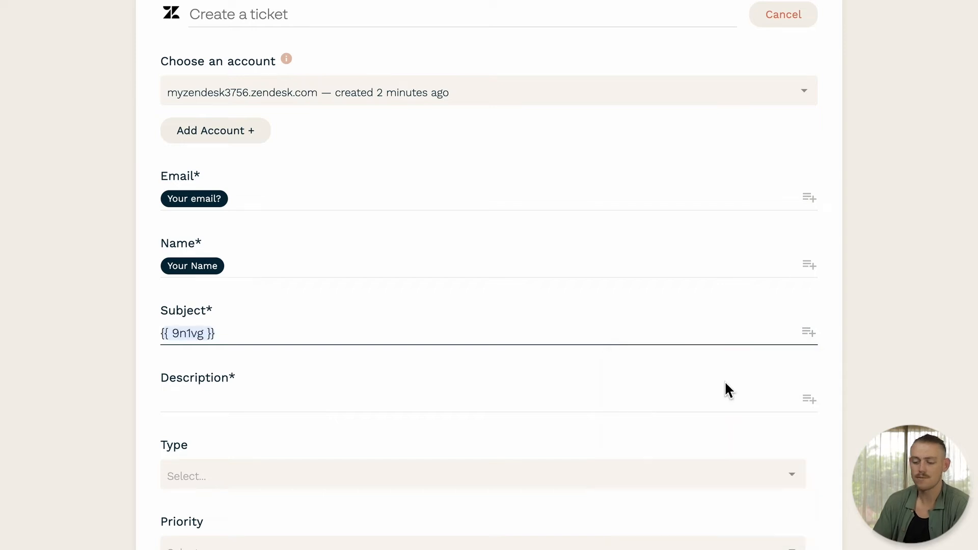
{"action": "left_click", "coordinate": [810, 406]}
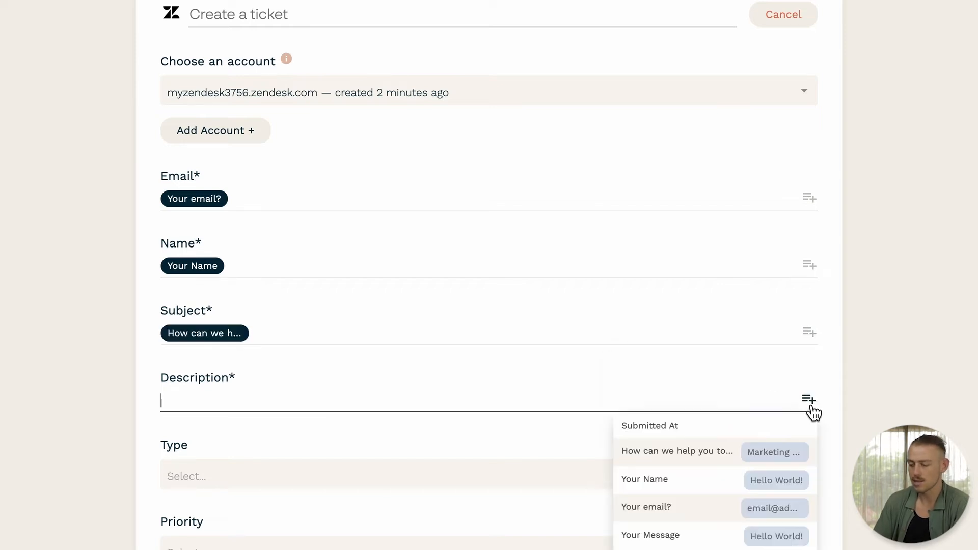
{"action": "left_click", "coordinate": [716, 538]}
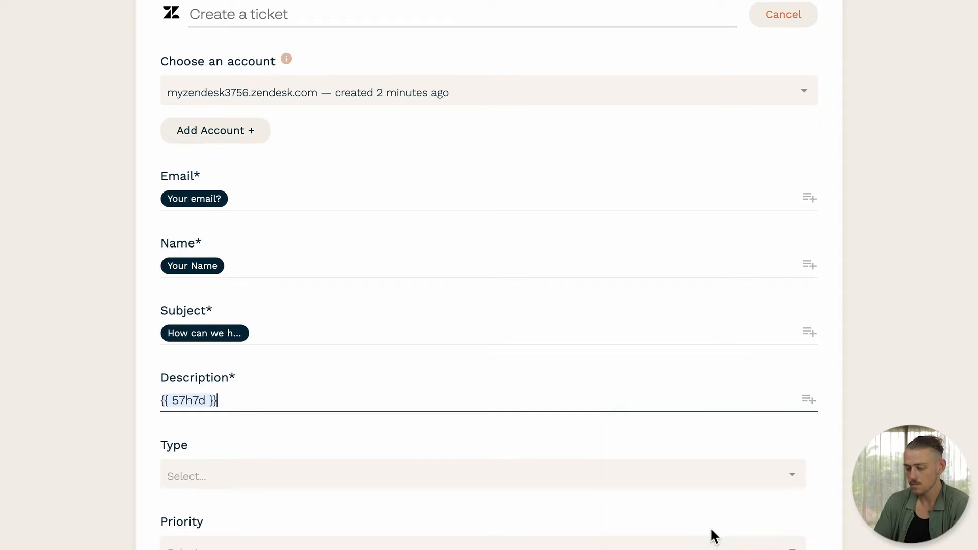
Set the ticket's type to problem and its priority to normal.
{"action": "scroll", "coordinate": [708, 532], "scroll_direction": "down", "scroll_amount": 1}
{"action": "scroll", "coordinate": [708, 525], "scroll_direction": "down", "scroll_amount": 3}
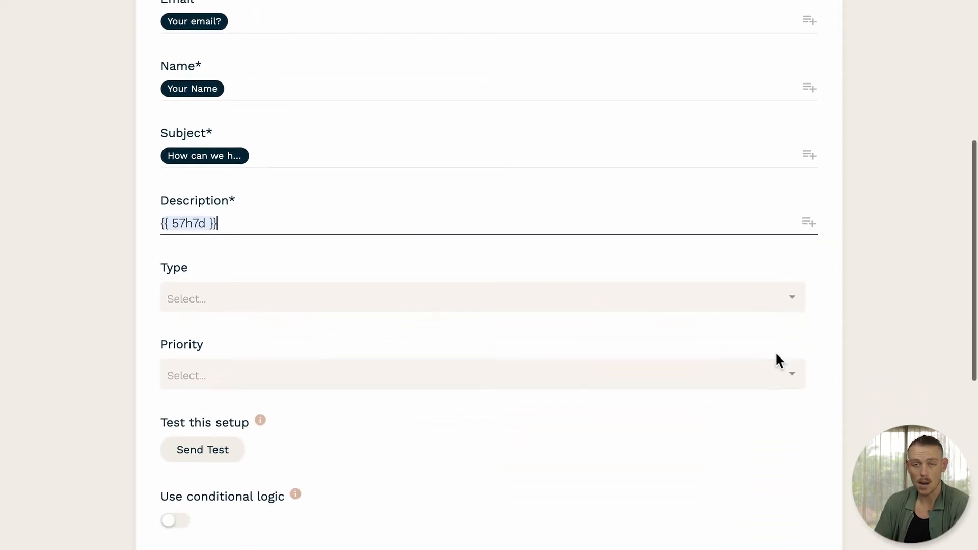
{"action": "left_click", "coordinate": [773, 298]}
{"action": "left_click", "coordinate": [746, 331]}
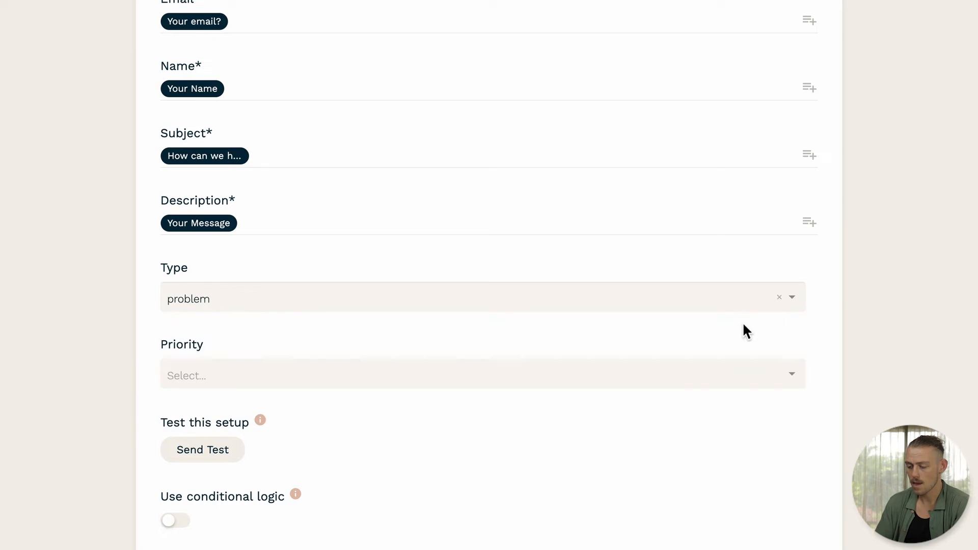
{"action": "left_click", "coordinate": [713, 373]}
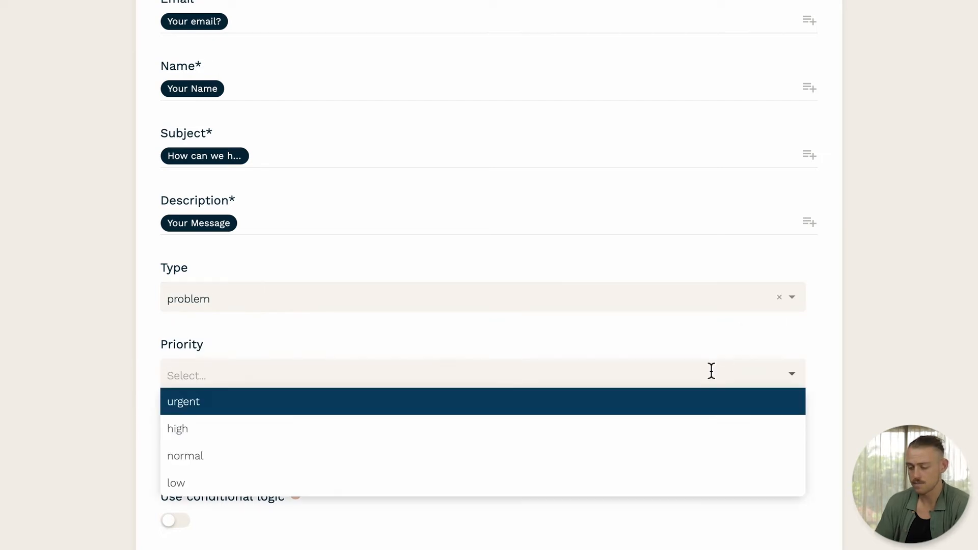
{"action": "left_click", "coordinate": [663, 451]}
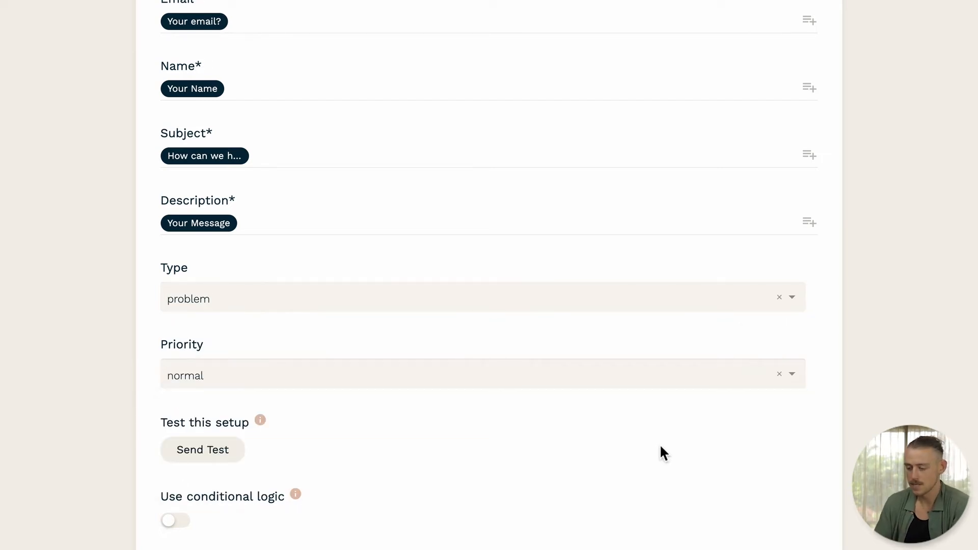
Enable conditional logic with the condition that "How can we help you today?" is Tech Support.
{"action": "scroll", "coordinate": [662, 451], "scroll_direction": "down", "scroll_amount": 3}
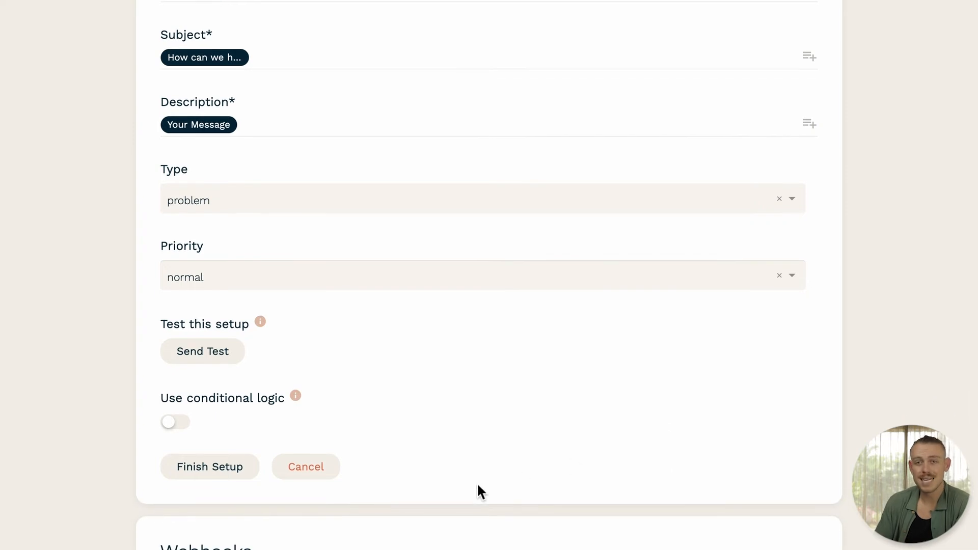
{"action": "mouse_move", "coordinate": [298, 403]}
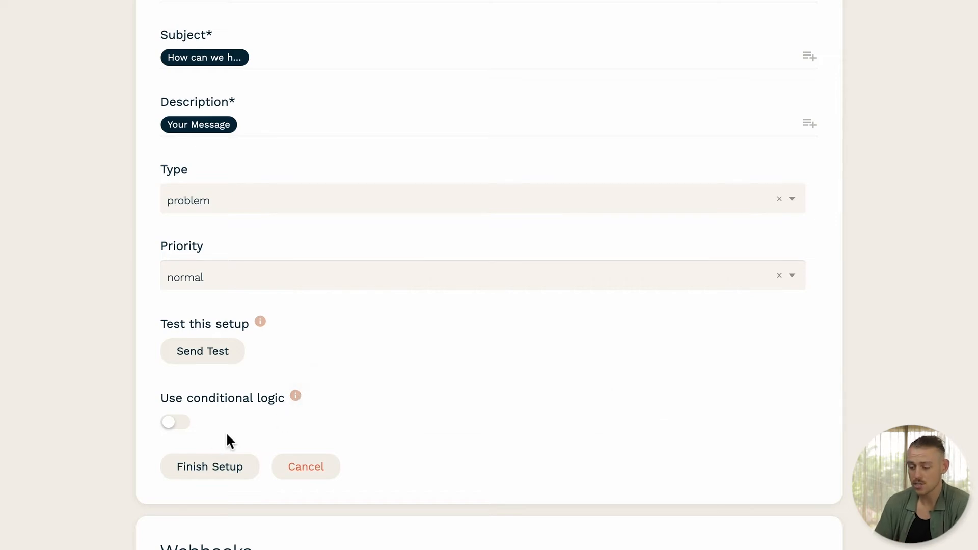
{"action": "left_click", "coordinate": [184, 428]}
{"action": "scroll", "coordinate": [184, 428], "scroll_direction": "down", "scroll_amount": 1}
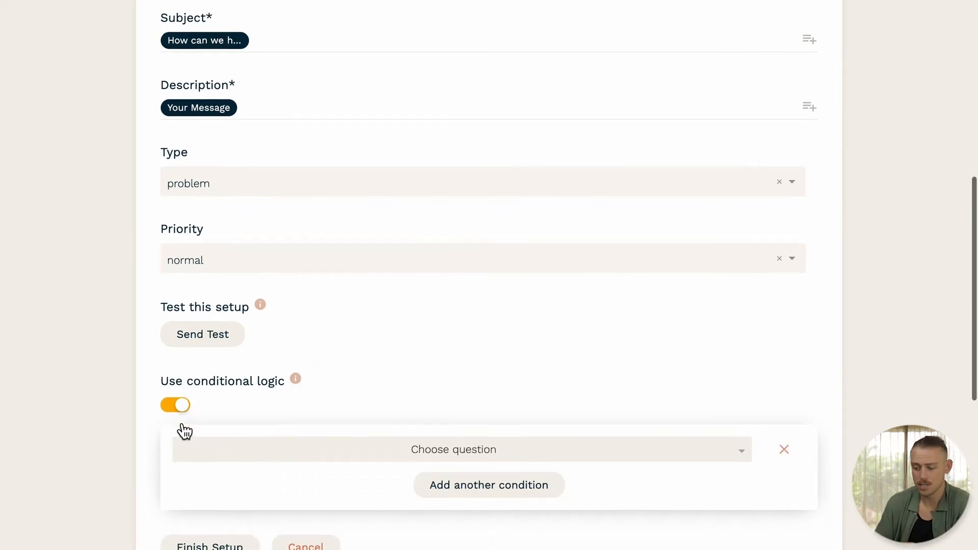
{"action": "scroll", "coordinate": [183, 430], "scroll_direction": "down", "scroll_amount": 1}
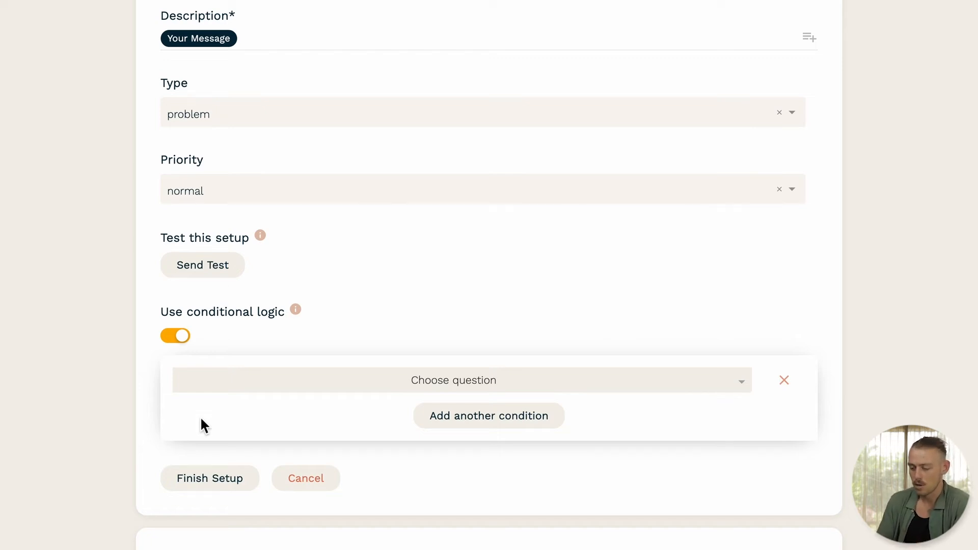
{"action": "left_click", "coordinate": [229, 393]}
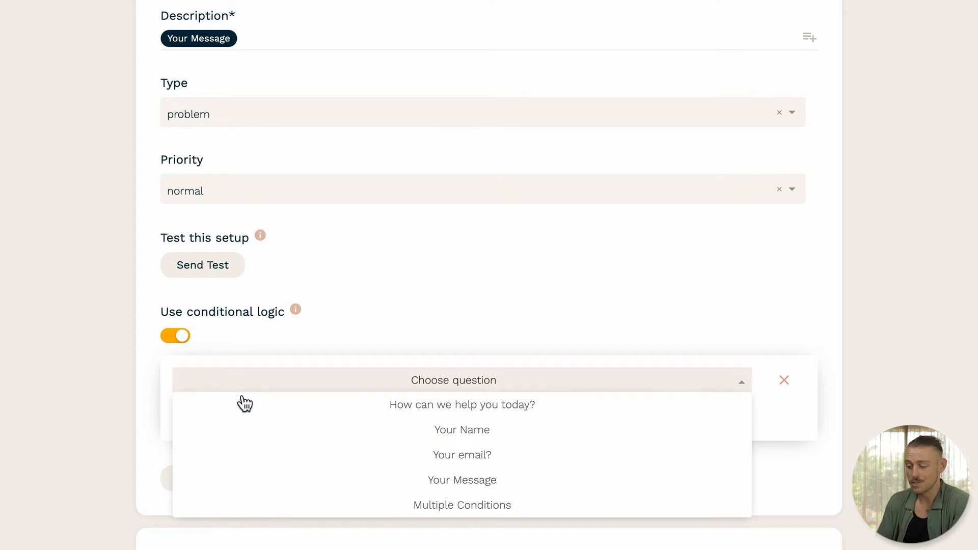
{"action": "left_click", "coordinate": [259, 409]}
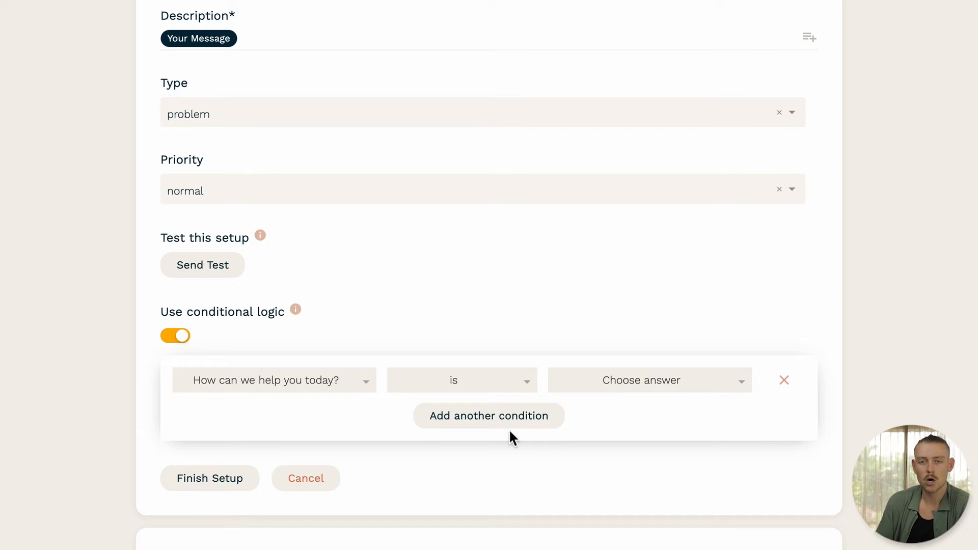
{"action": "left_click", "coordinate": [646, 381]}
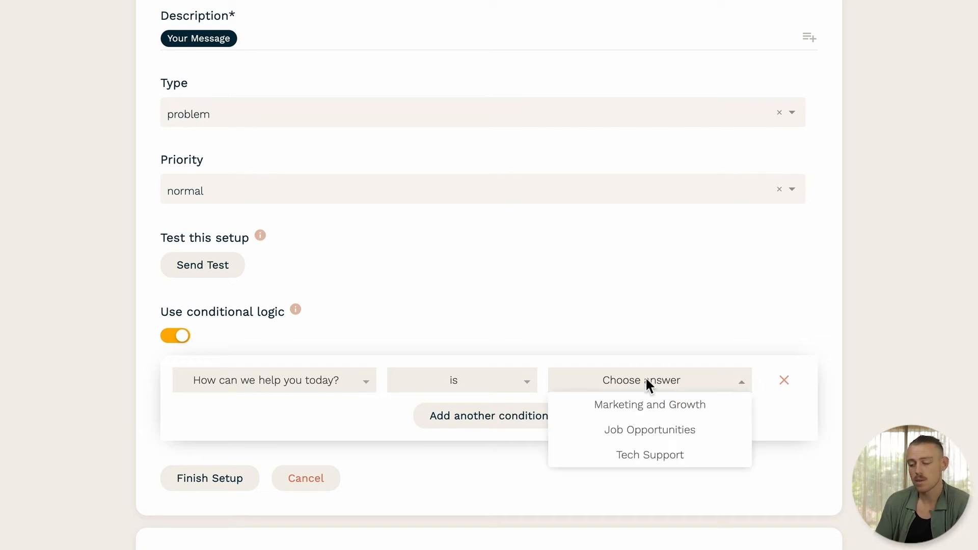
{"action": "left_click", "coordinate": [710, 457]}
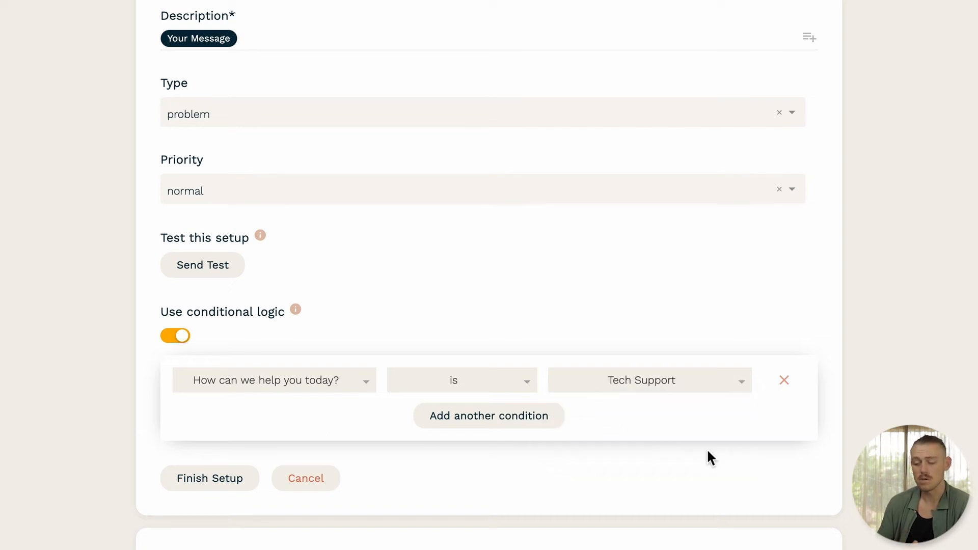
Check the condition's other answer options and turn conditional logic off.
{"action": "left_click", "coordinate": [726, 389]}
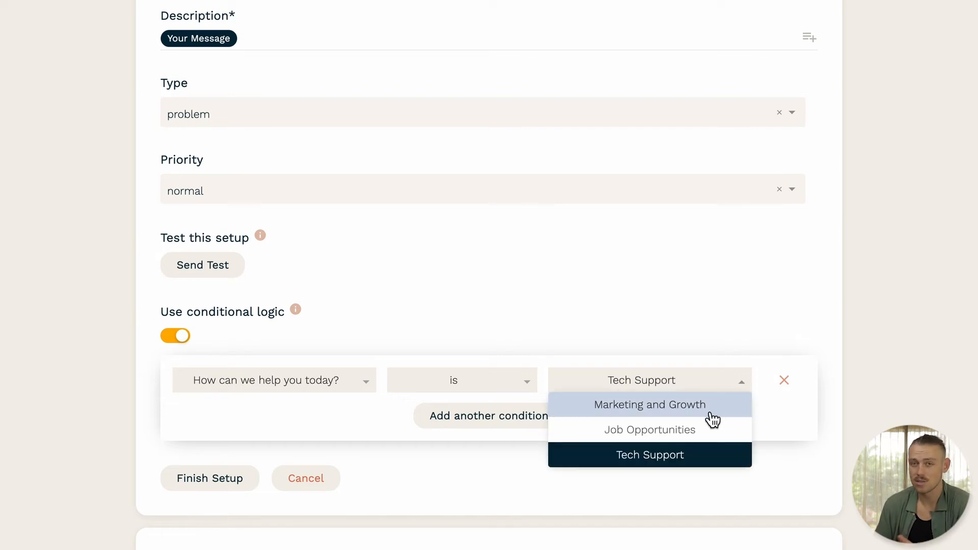
{"action": "left_click", "coordinate": [734, 484]}
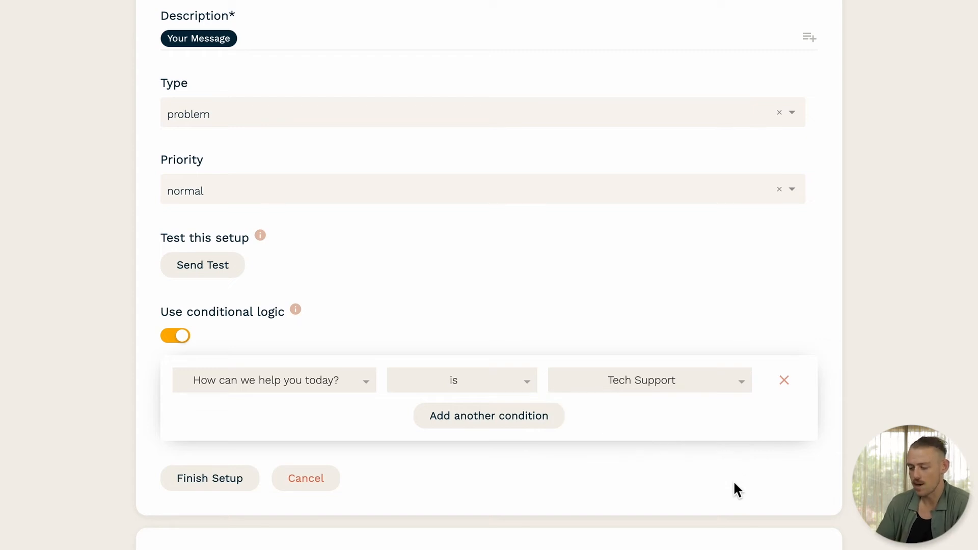
{"action": "left_click", "coordinate": [181, 339]}
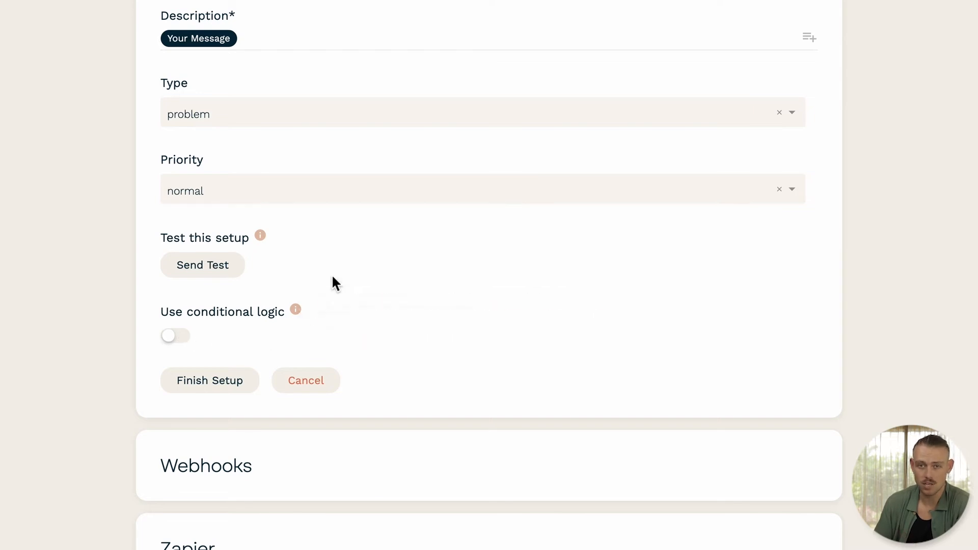
Send a test of the ticket setup, then switch to Zendesk and check the assigned tickets for the test ticket.
{"action": "scroll", "coordinate": [332, 282], "scroll_direction": "up", "scroll_amount": 1}
{"action": "scroll", "coordinate": [332, 281], "scroll_direction": "up", "scroll_amount": 2}
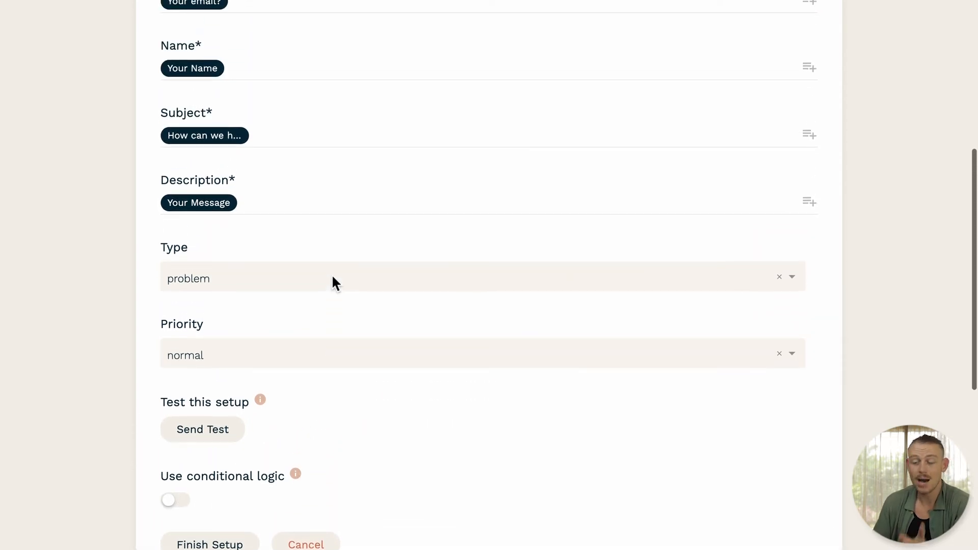
{"action": "left_click", "coordinate": [235, 437]}
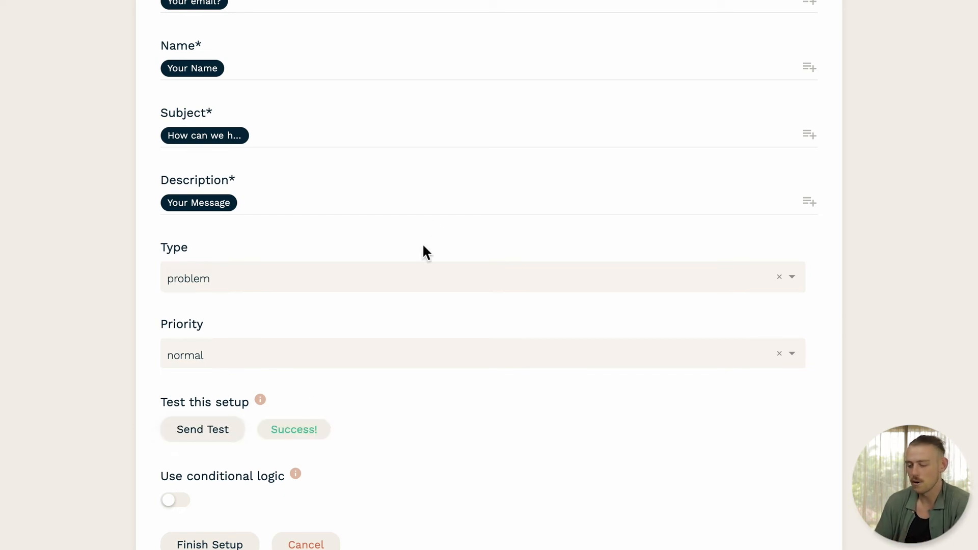
{"action": "left_click", "coordinate": [407, 0]}
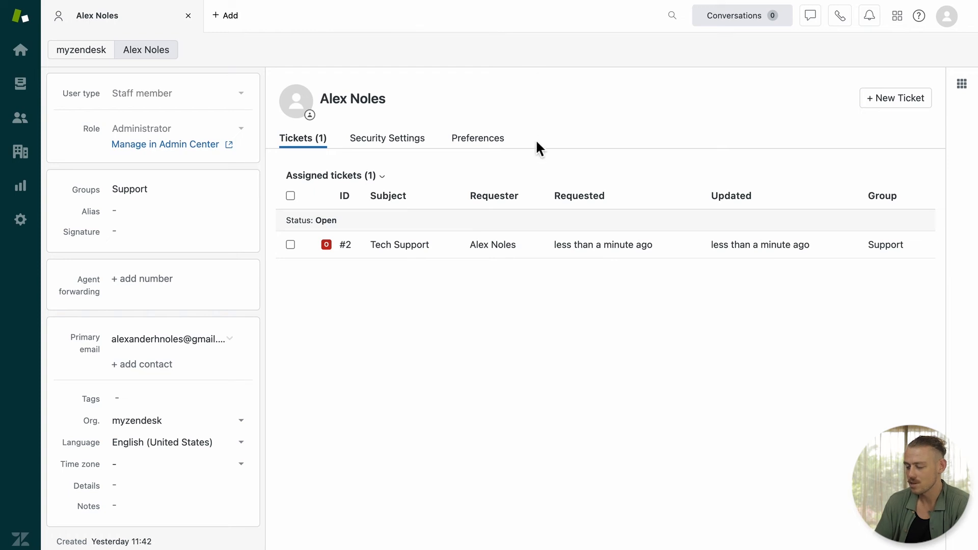
{"action": "left_click", "coordinate": [466, 252]}
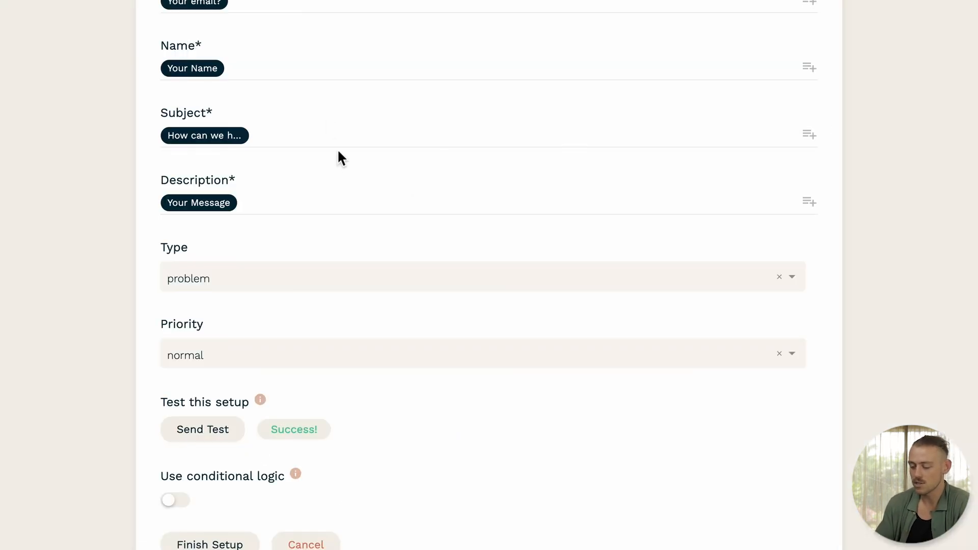
Finish the Zendesk integration setup with conditional logic left off.
{"action": "scroll", "coordinate": [339, 152], "scroll_direction": "down", "scroll_amount": 5}
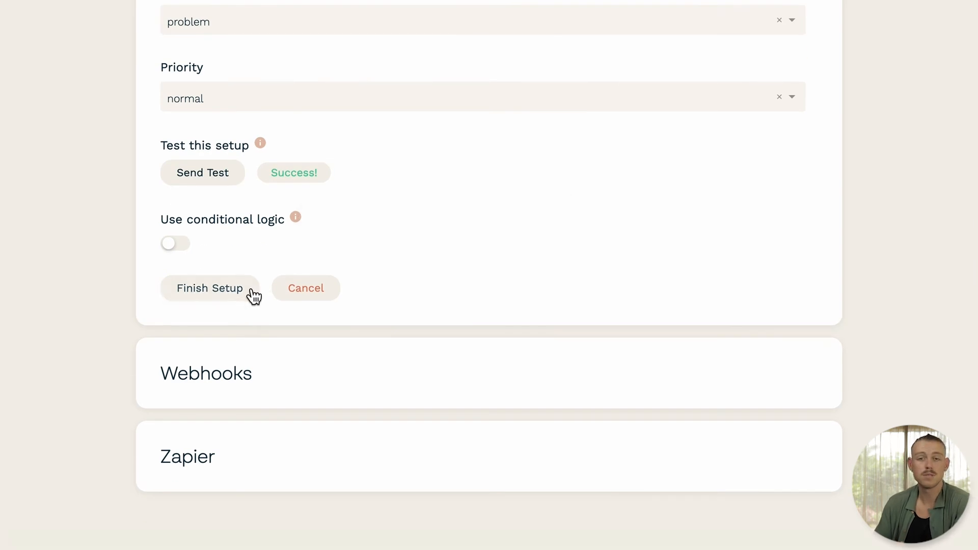
{"action": "left_click", "coordinate": [252, 295]}
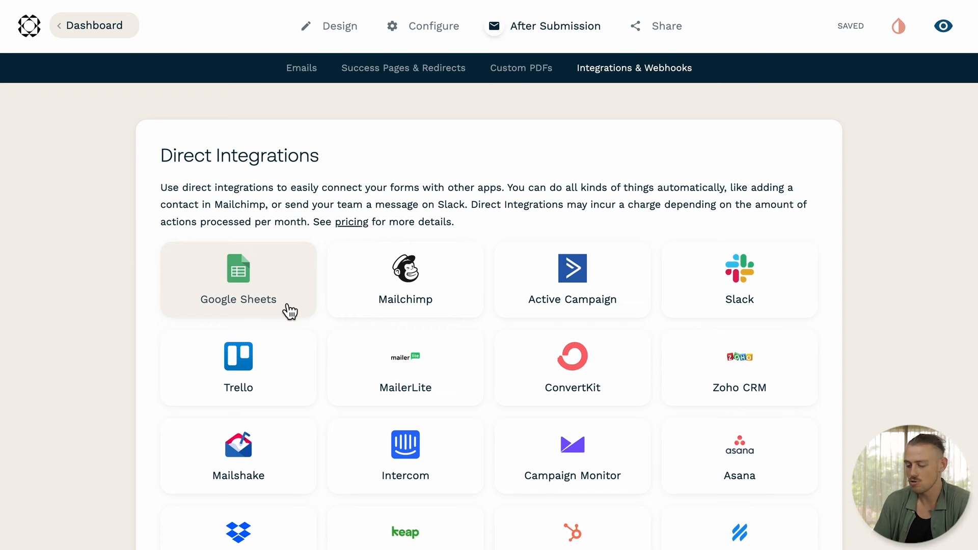
Turn the "Create a ticket" integration off and back on, and open its management options.
{"action": "scroll", "coordinate": [288, 312], "scroll_direction": "down", "scroll_amount": 15}
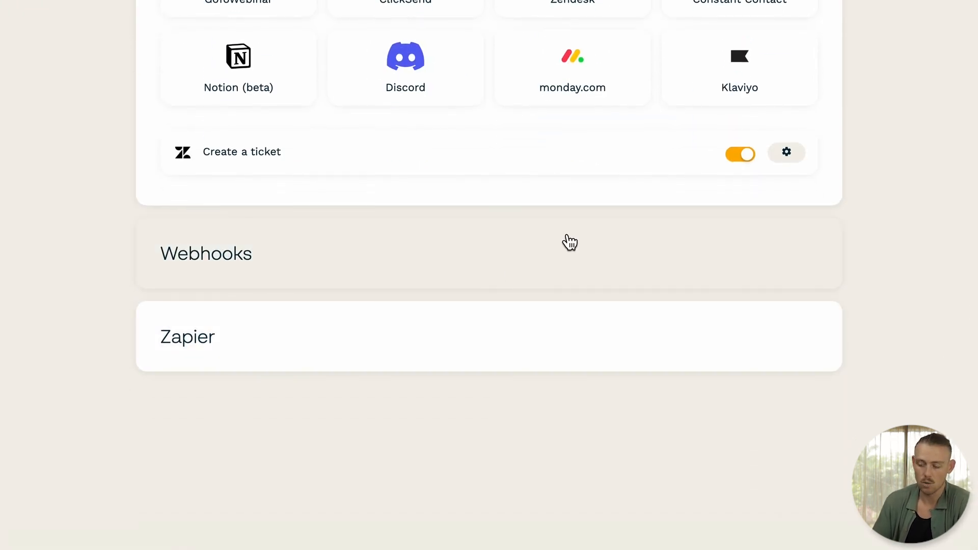
{"action": "left_click", "coordinate": [738, 158]}
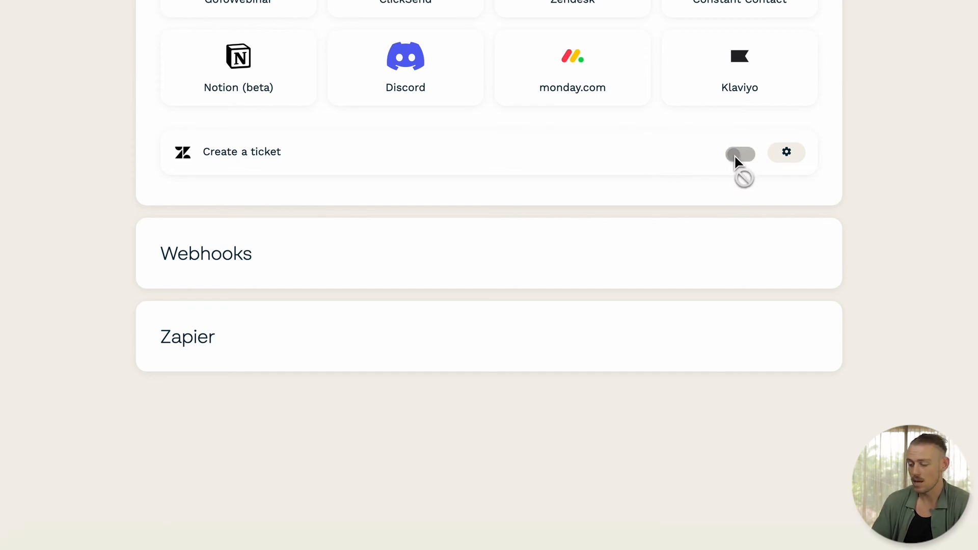
{"action": "left_click", "coordinate": [739, 155]}
{"action": "left_click", "coordinate": [801, 163]}
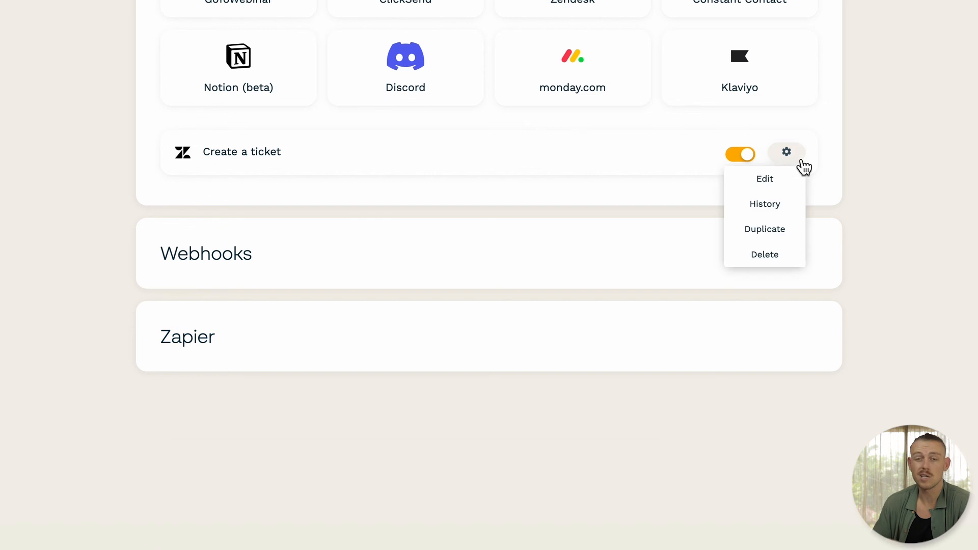